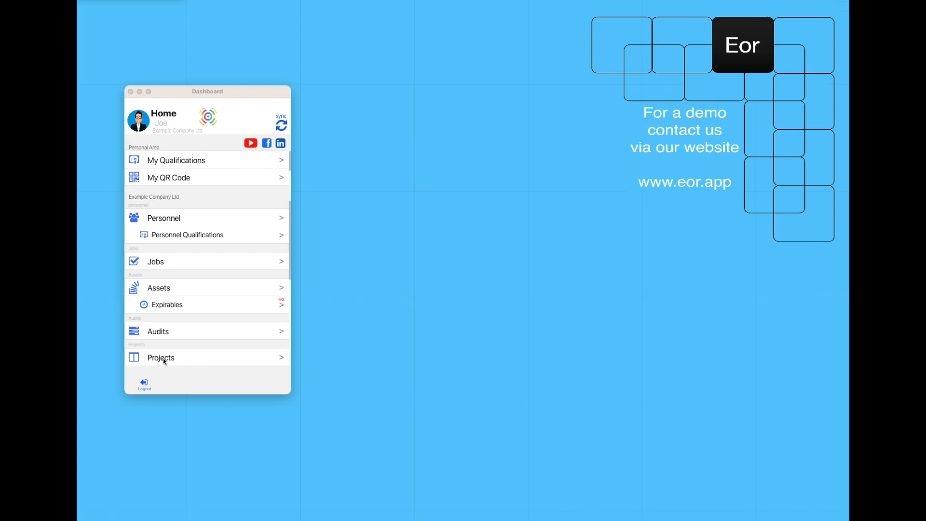
Open the Projects list from the Dashboard and start a new blank project
left_click(183, 362)
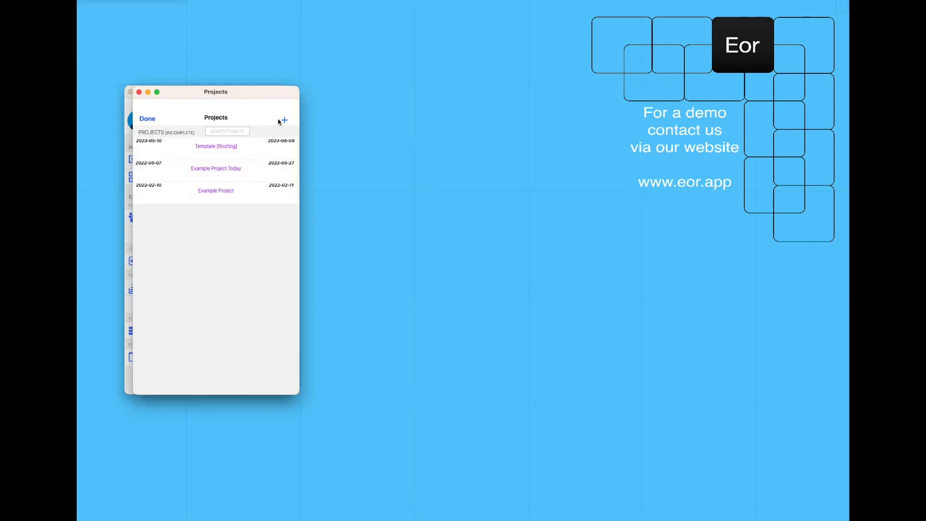
left_click(285, 120)
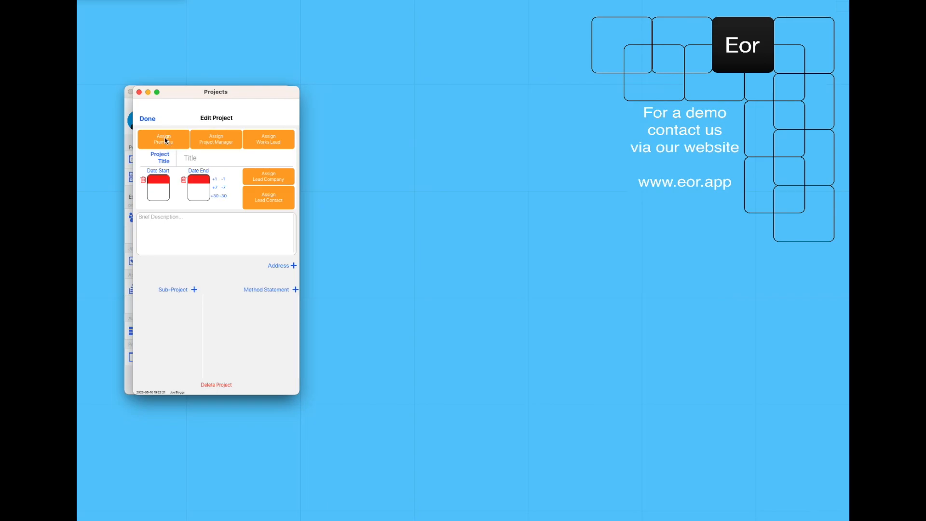
Assign HQ premises, a project manager and a works lead, and title the project 'Example Roofing [Roofing]'
left_click(165, 140)
left_click(215, 153)
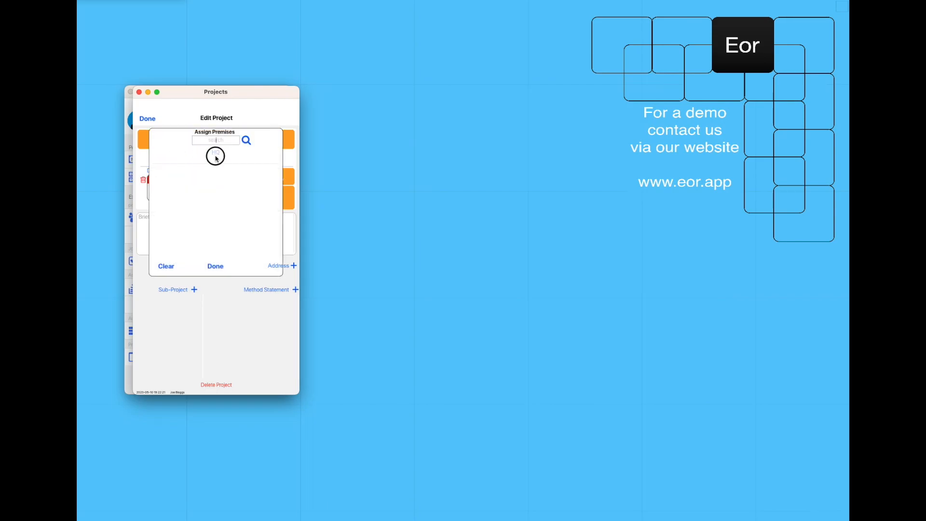
left_click(217, 140)
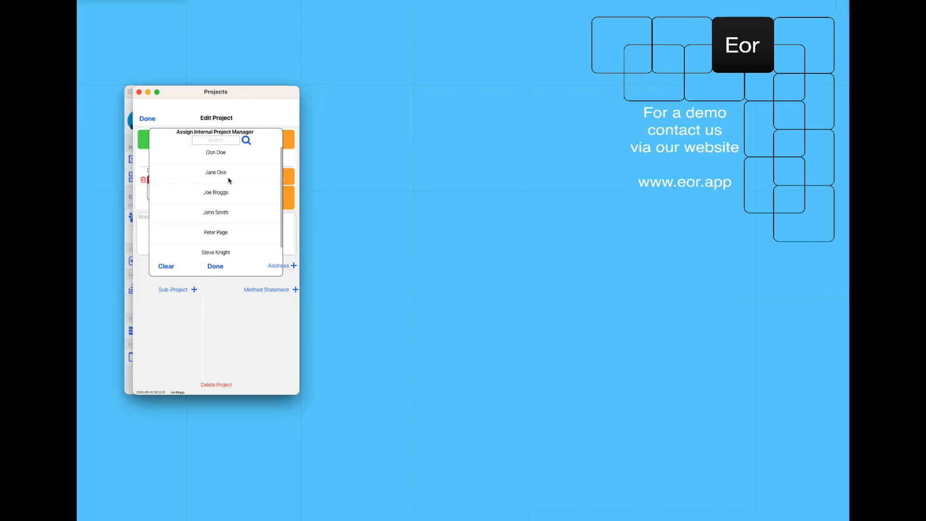
left_click(227, 212)
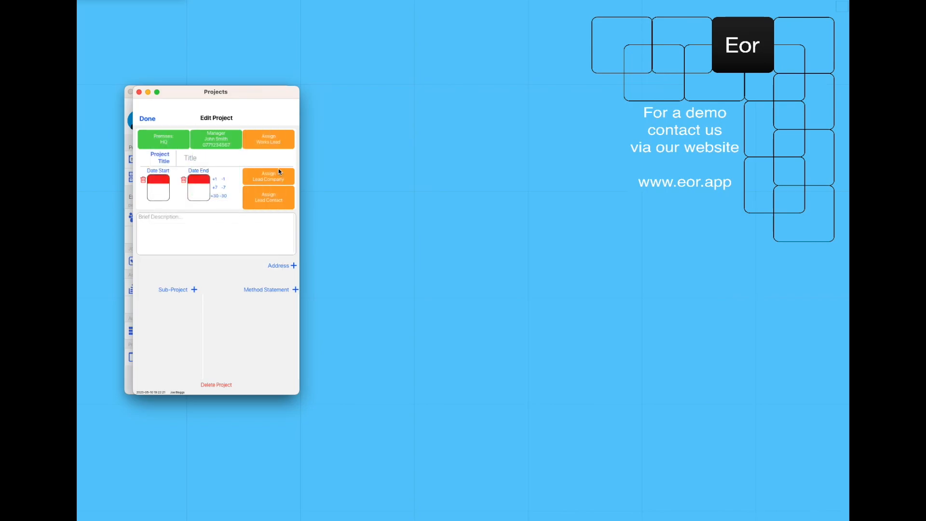
left_click(265, 144)
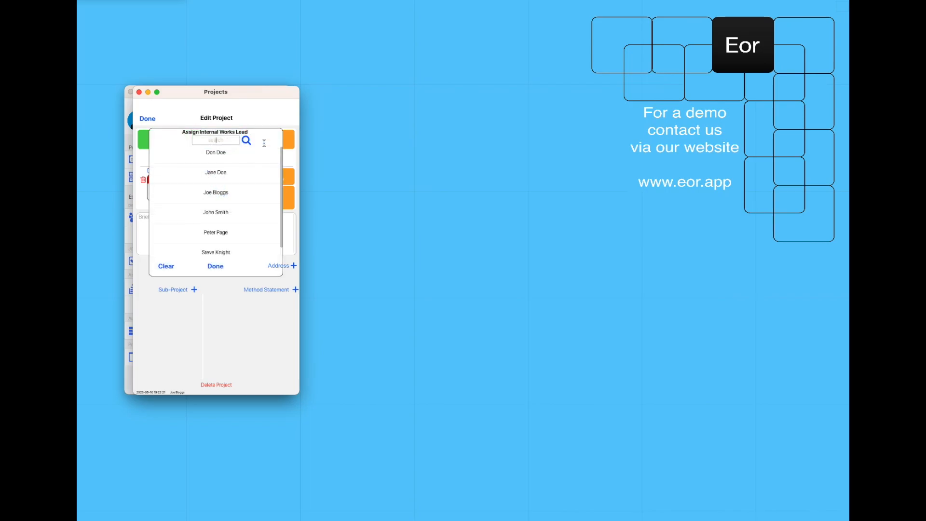
left_click(231, 192)
left_click(203, 159)
type("Example Roofing [Roofing]")
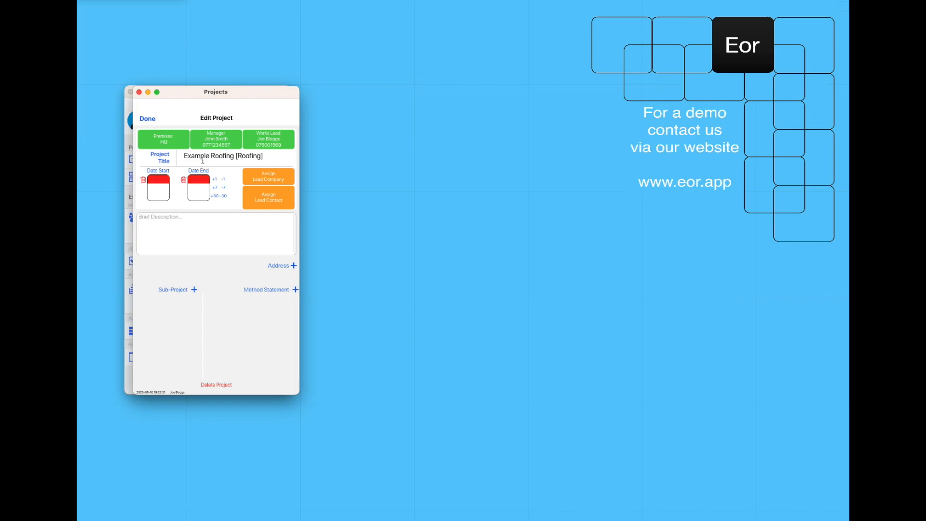
Set the project to start 17 May 2023 and end 07 Sep 2023
left_click(163, 197)
left_click(159, 202)
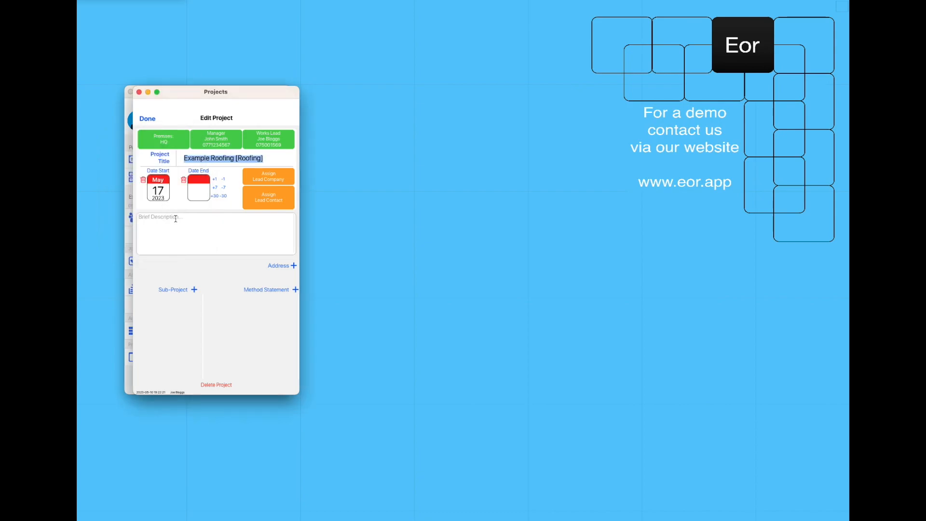
left_click(214, 196)
left_click(213, 196)
left_click(214, 196)
left_click(214, 197)
Make Principal Contractor Ltd the lead company with its site manager as lead contact
left_click(278, 175)
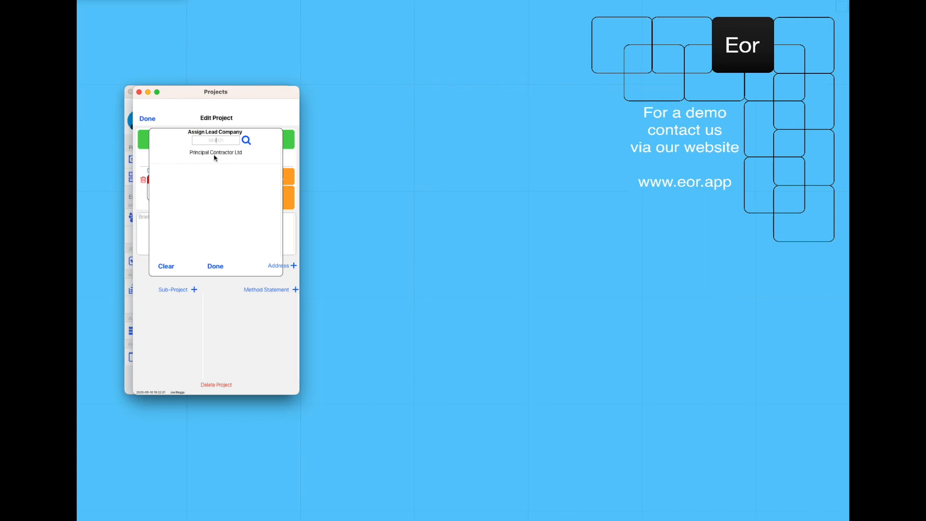
left_click(216, 154)
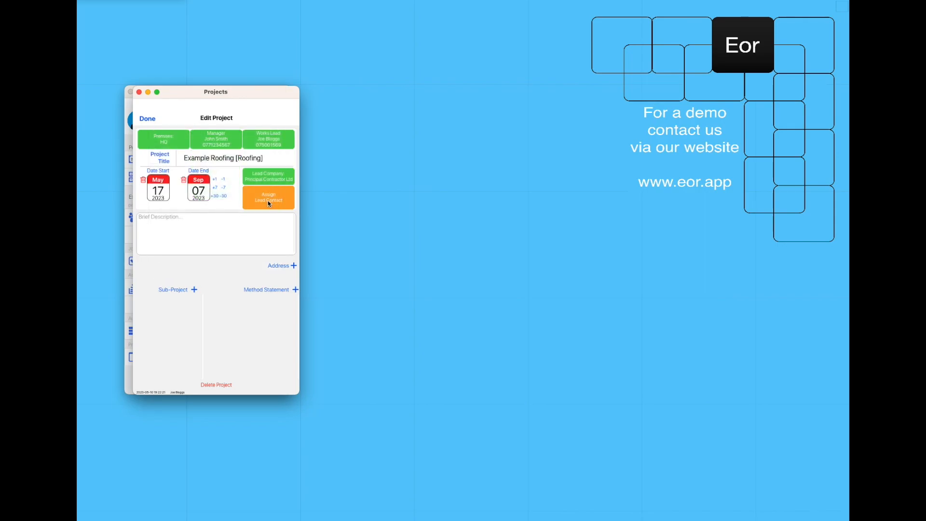
left_click(265, 198)
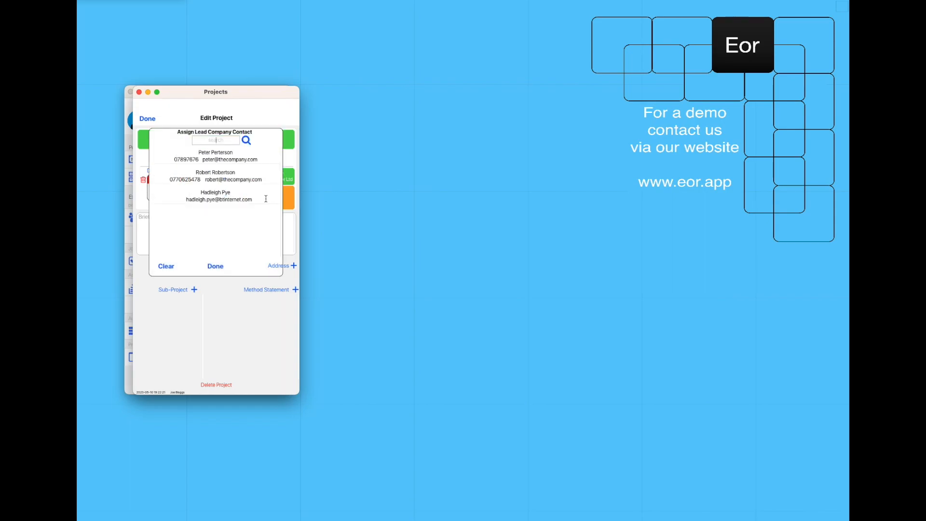
left_click(221, 160)
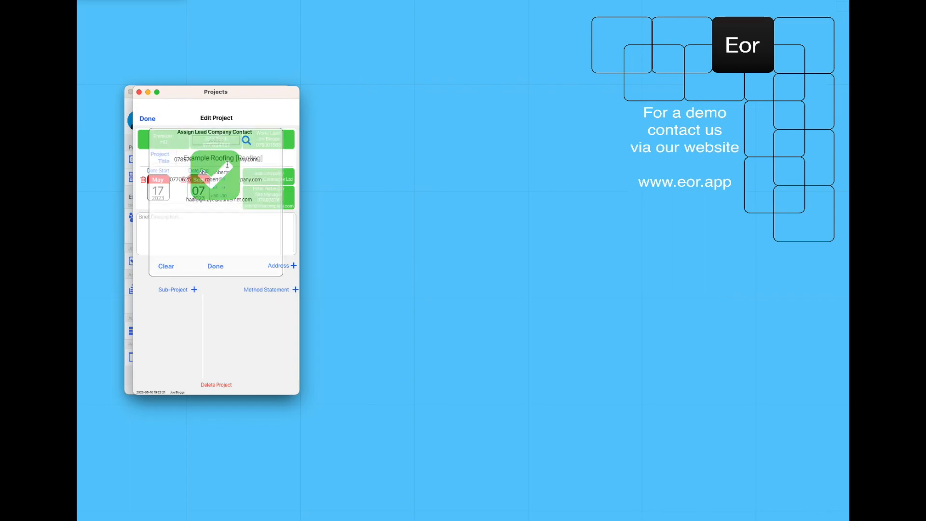
left_click(196, 241)
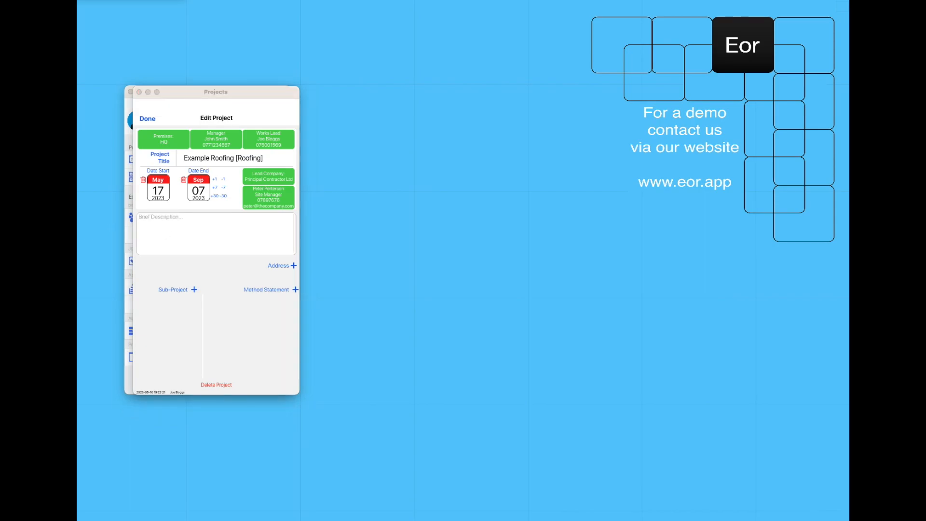
Paste the 40-dwelling residential development text into the project's brief description
left_click(152, 225)
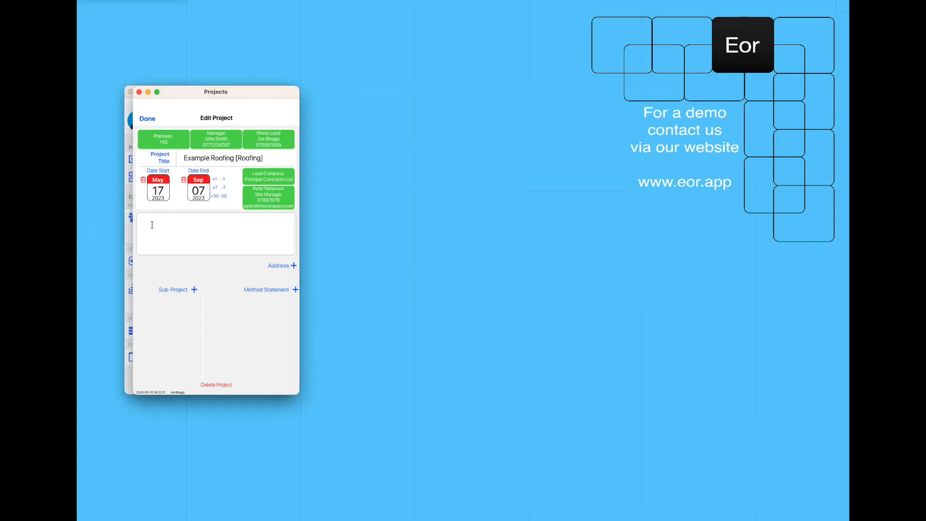
key("super+v")
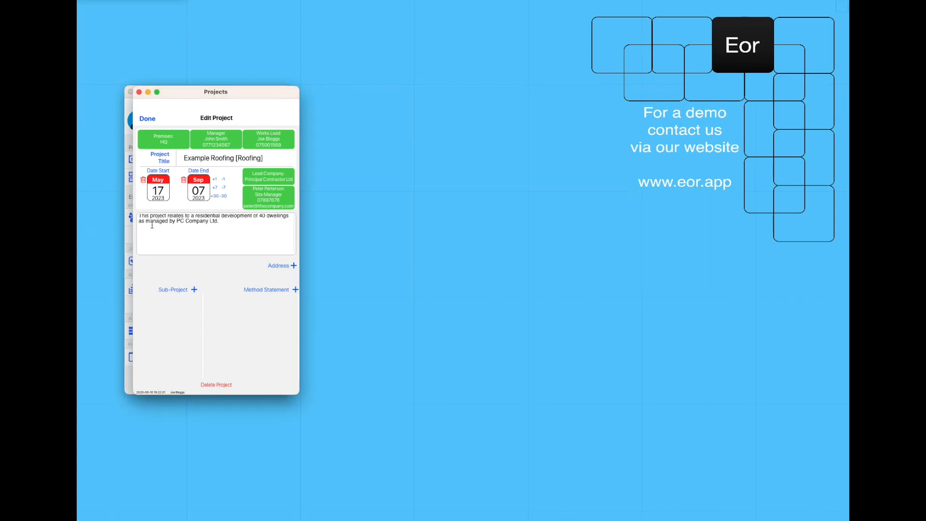
left_click(294, 265)
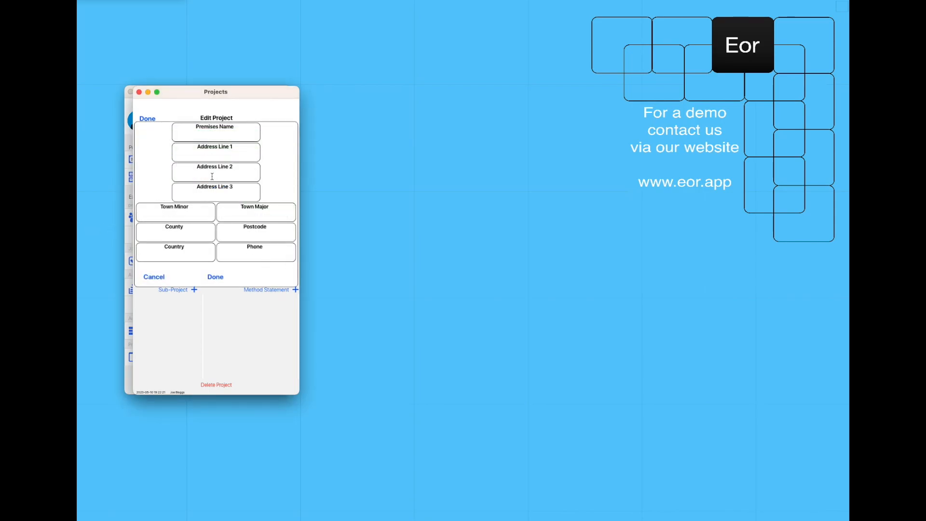
Save a 'Project Address' premises with the site's street lines, town, county, postcode, country and phone
left_click(214, 135)
type("Project Address")
key("Tab")
type("Land Opposite Superstore")
key("Tab")
type("The Rd")
key("Tab")
key("Tab")
key("Tab")
type("The Town")
key("Tab")
type("The County")
key("Tab")
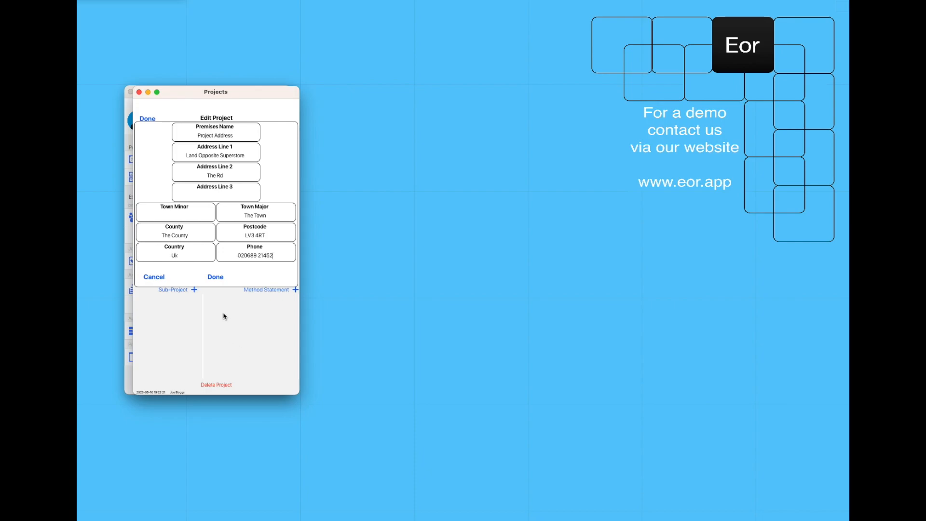
left_click(215, 277)
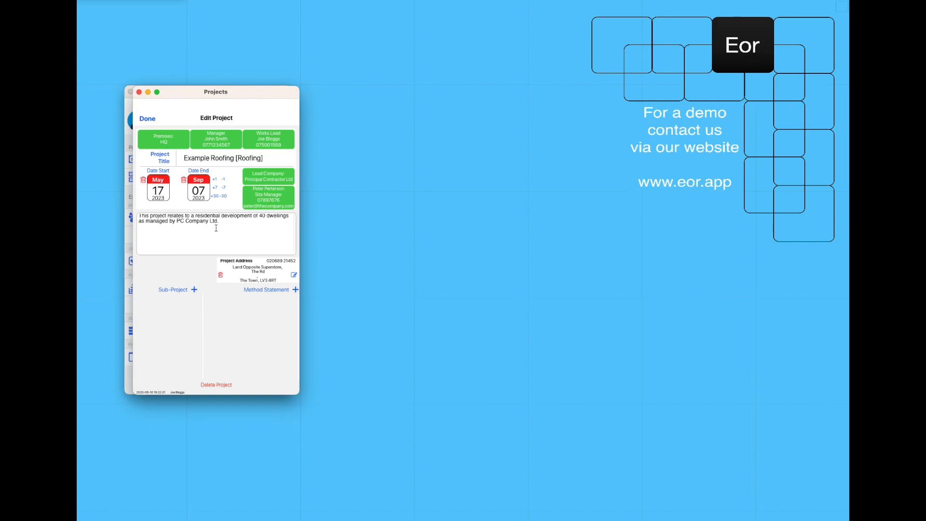
Add a new method statement titled 'Roofing Plots 1 - 20'
left_click(295, 290)
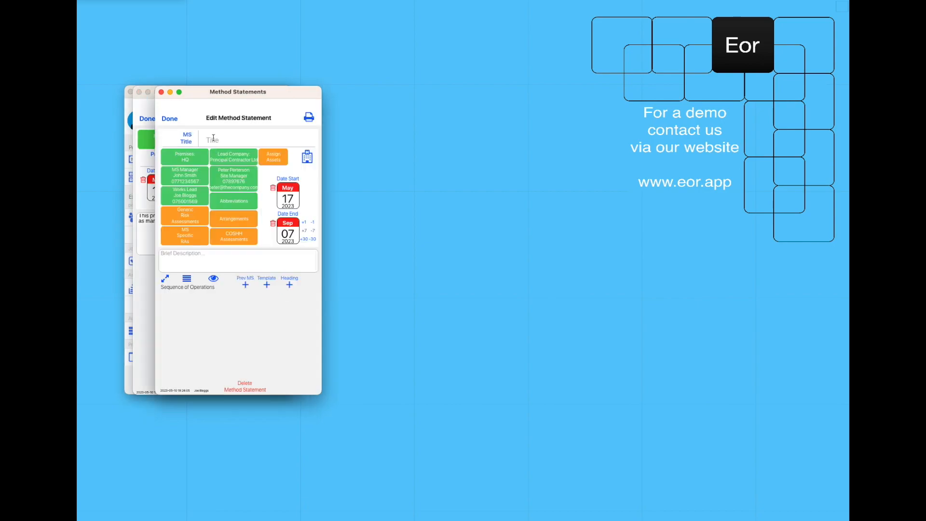
type("Roofing Plots 1 - 20")
Attach the Roof Working, Slips Trips and Falls, HAVS and Noise generic risk assessments
left_click(186, 214)
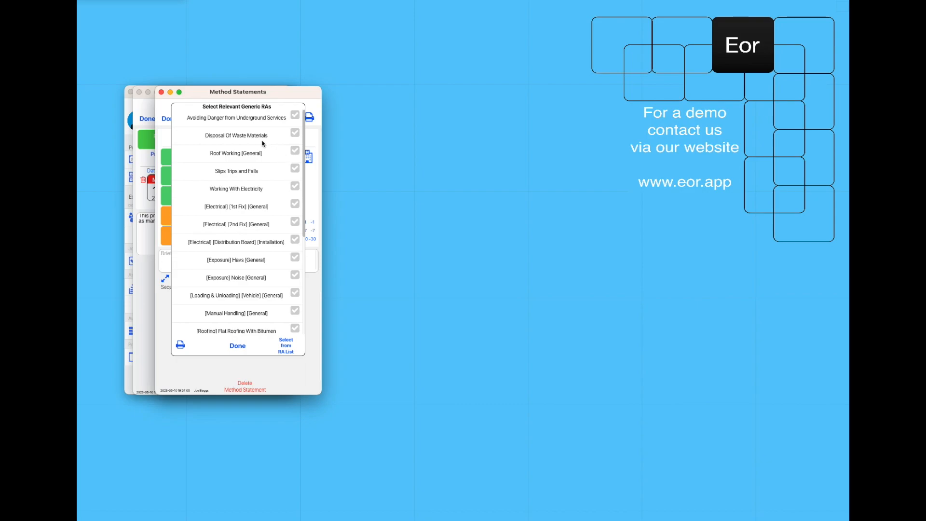
left_click(298, 152)
left_click(296, 169)
left_click(294, 259)
left_click(296, 275)
scroll(286, 264, "down", 2)
scroll(285, 265, "down", 5)
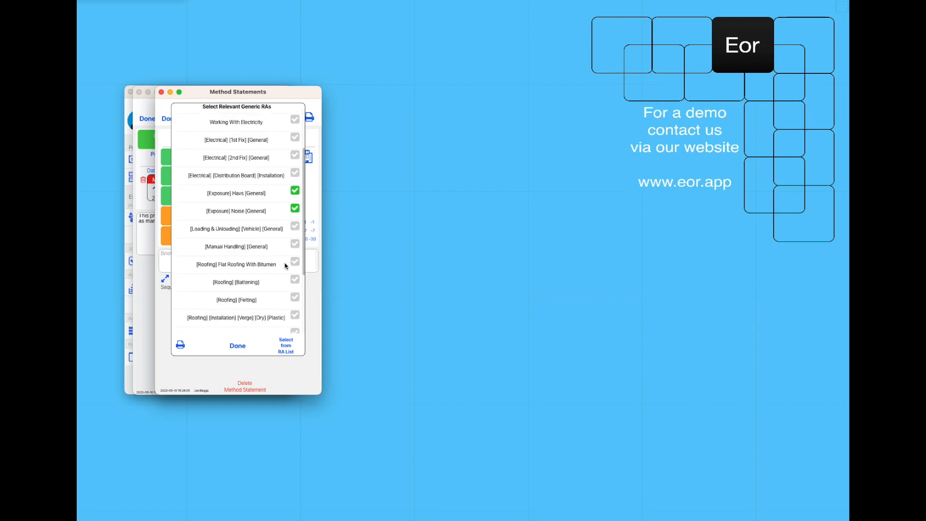
Add the battening, felting, dry verge, lead flashing and rolled lead handling assessments and confirm
left_click(295, 236)
left_click(296, 254)
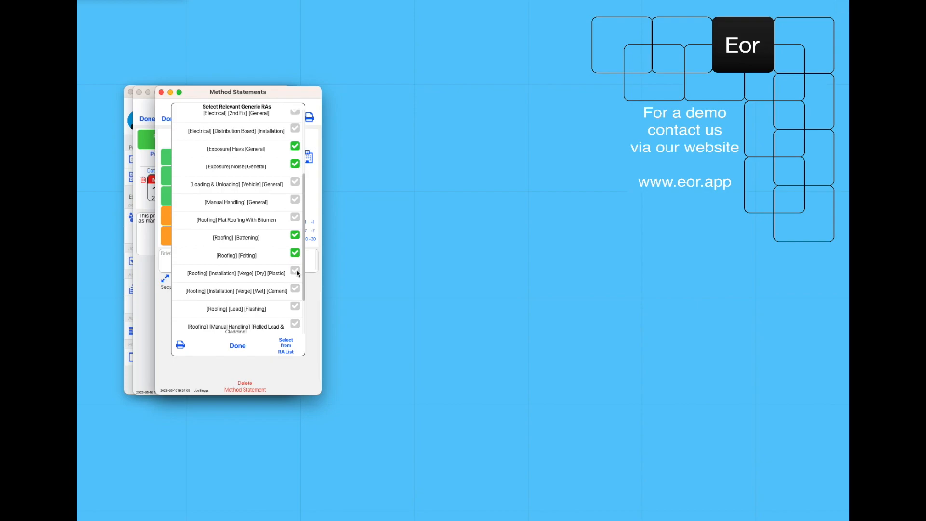
left_click(295, 271)
scroll(295, 303, "down", 1)
left_click(296, 288)
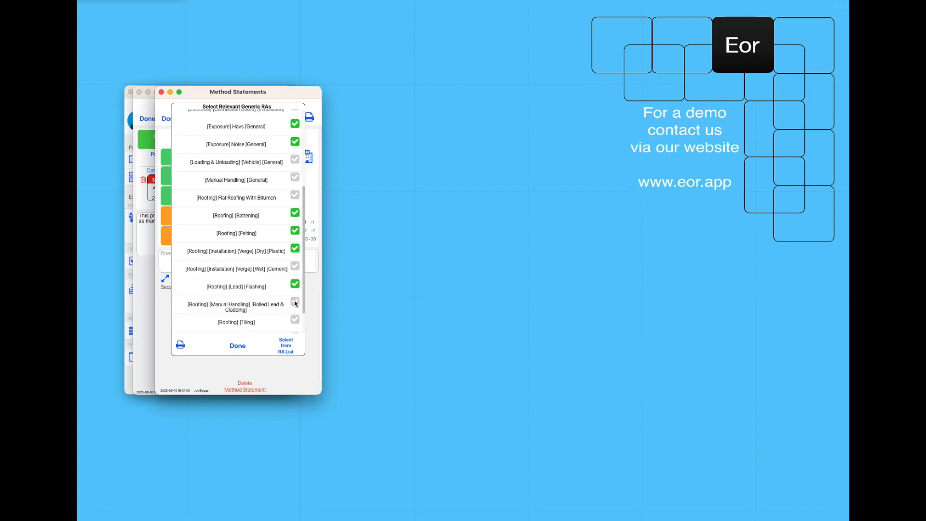
left_click(295, 302)
left_click(236, 346)
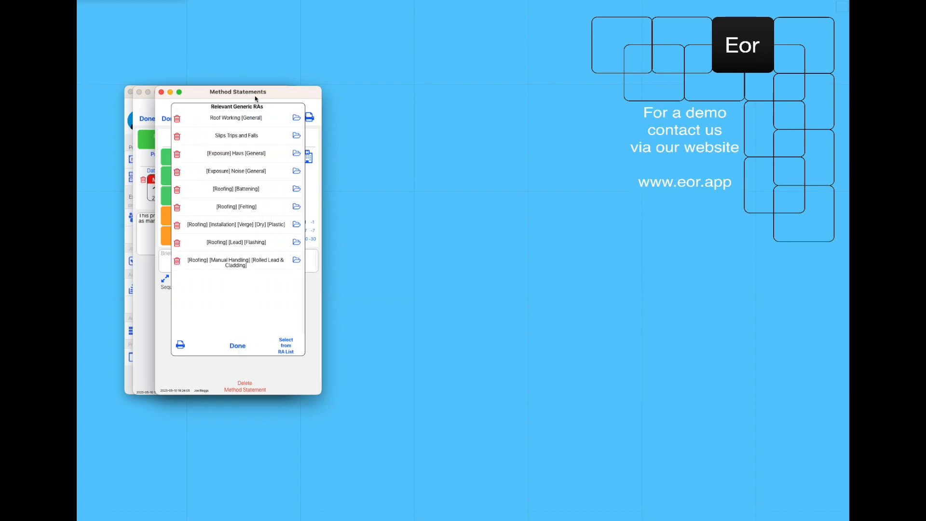
left_click(238, 345)
left_click(234, 236)
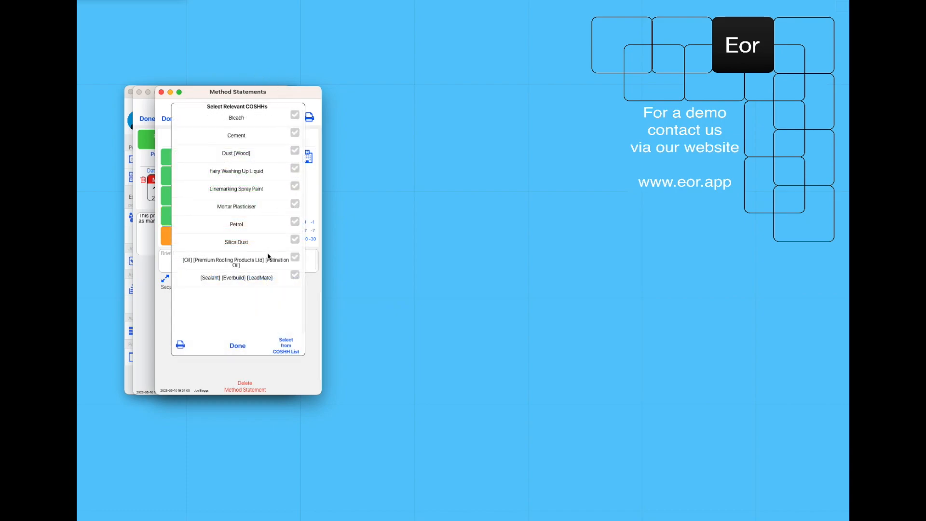
Tick the Dust [Wood], Silica Dust, [Oil] patination and [Sealant] LeadMate COSHHs and confirm
left_click(295, 151)
left_click(295, 241)
left_click(294, 257)
left_click(295, 275)
left_click(245, 344)
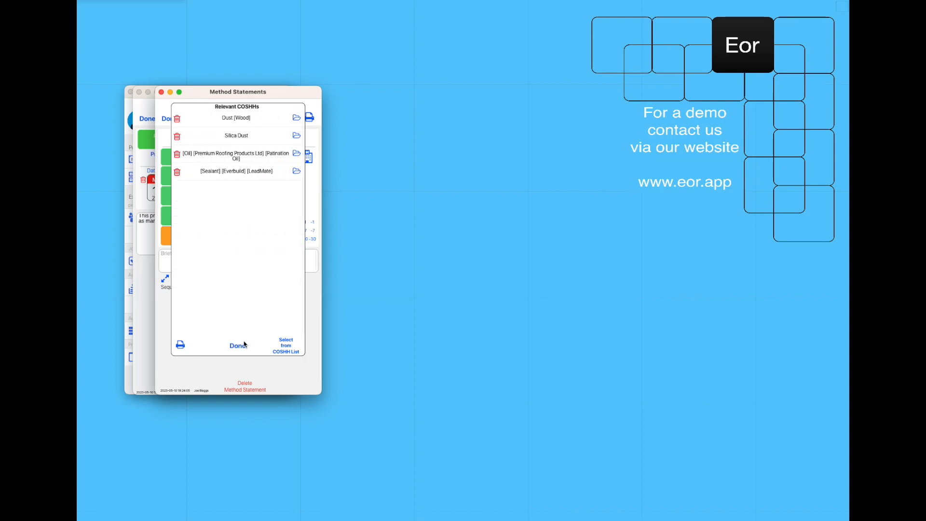
left_click(245, 344)
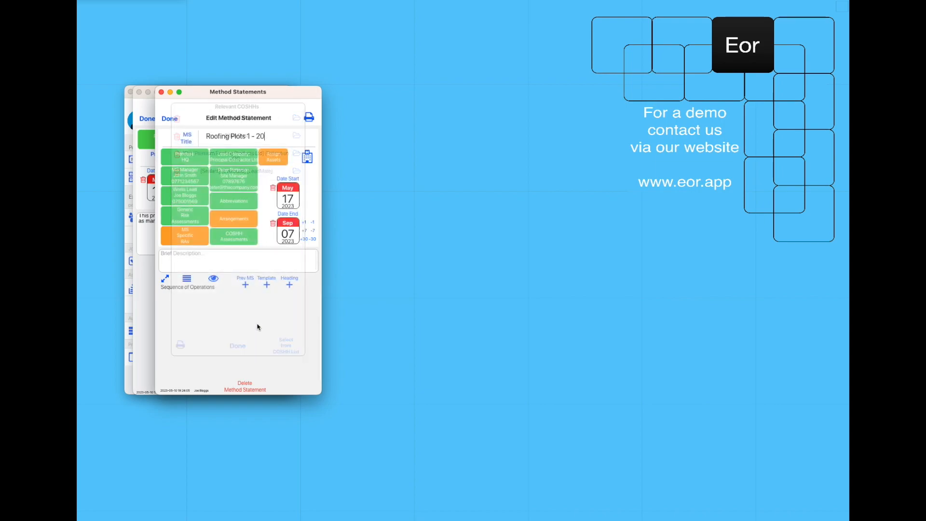
Add a Communication arrangement '- Site Induction - RAMS Briefing - Toolbox Talks' and a Delivery of Materials arrangement
left_click(232, 220)
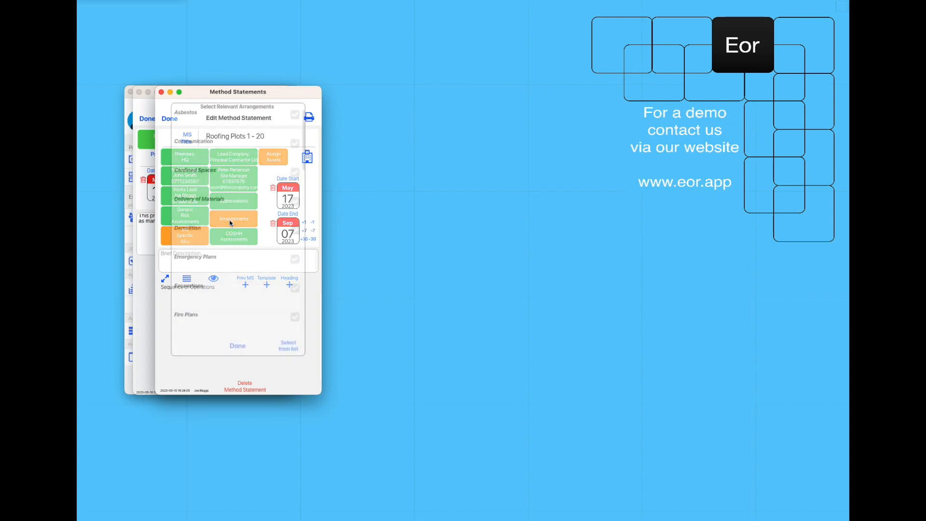
left_click(292, 148)
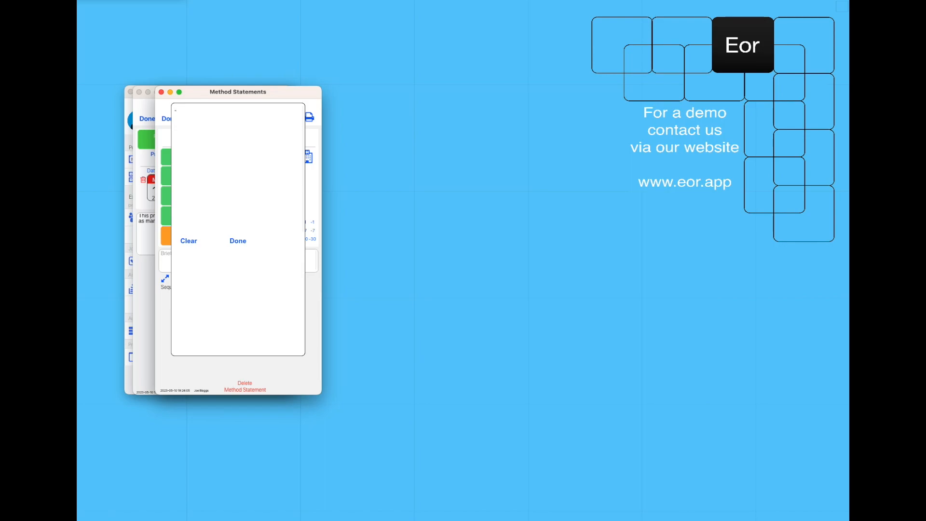
type("- Site Indu")
type("ction - RAM")
type("S Briefing")
type(" - Toolbox")
type(" Talks")
left_click(238, 240)
left_click(297, 205)
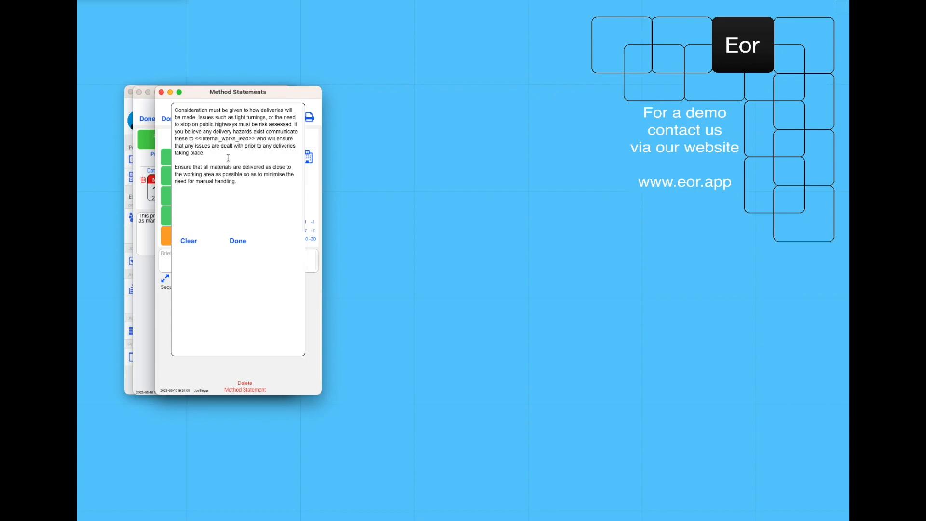
left_click(244, 237)
scroll(263, 239, "down", 4)
scroll(275, 235, "down", 2)
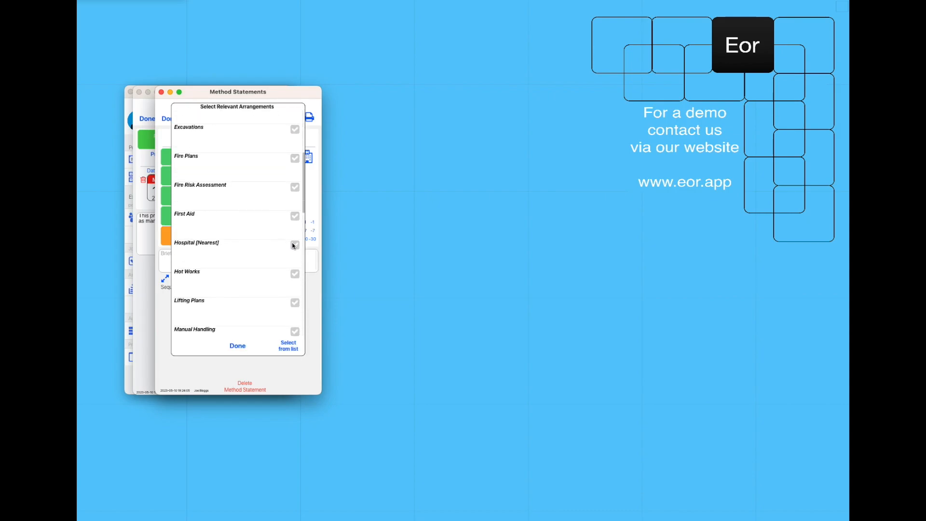
Add the nearest hospital address and Manual Handling arrangements, then confirm the selection
left_click(294, 243)
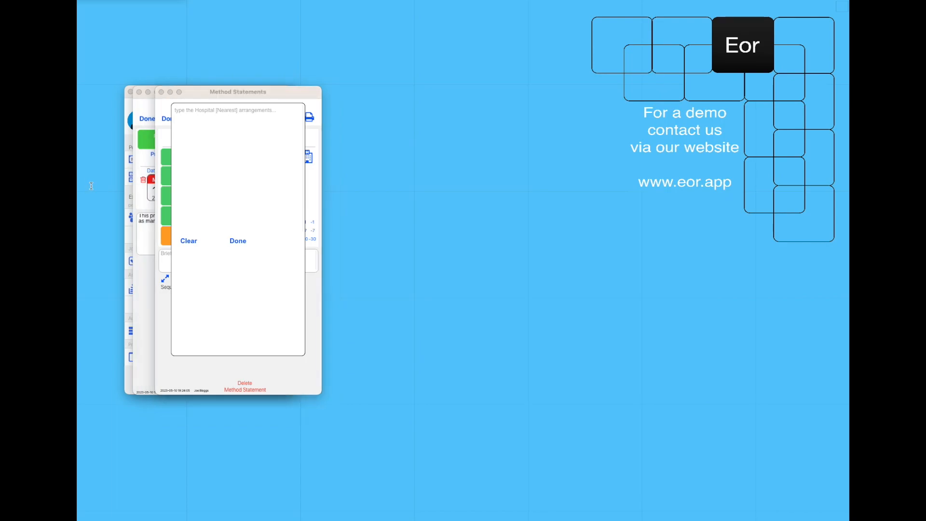
left_click(225, 155)
key("super+v")
left_click(237, 247)
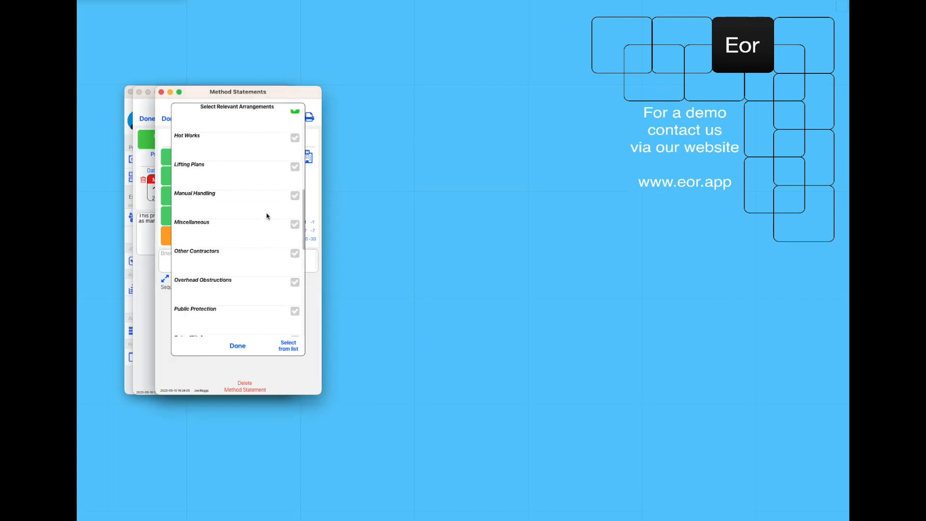
left_click(295, 196)
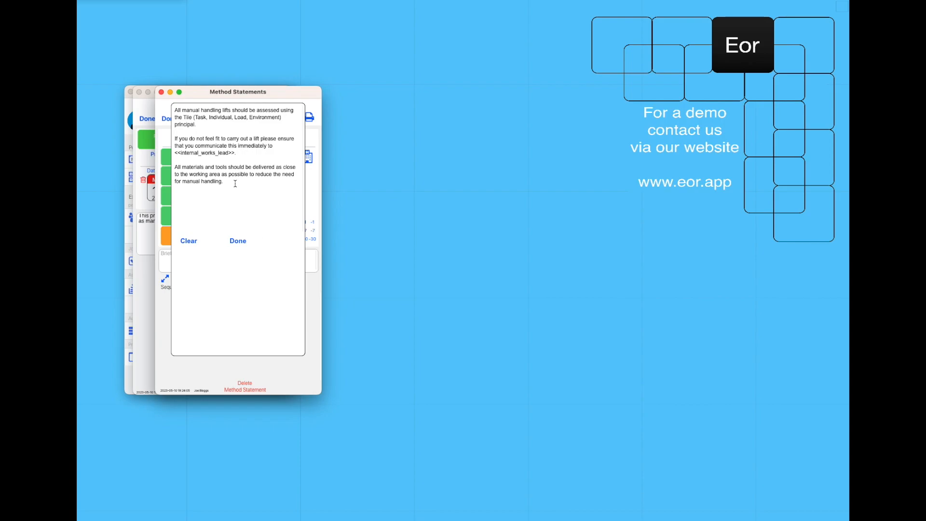
left_click(238, 240)
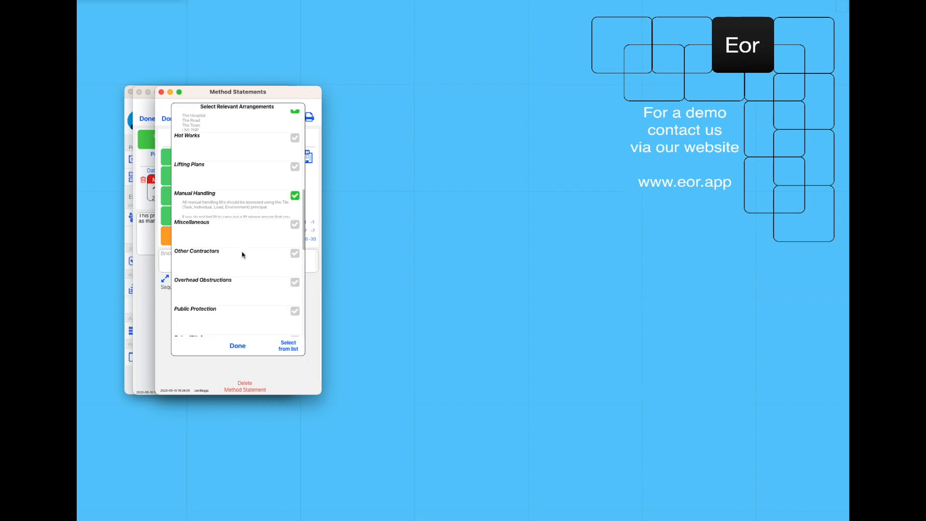
left_click(245, 346)
left_click(246, 346)
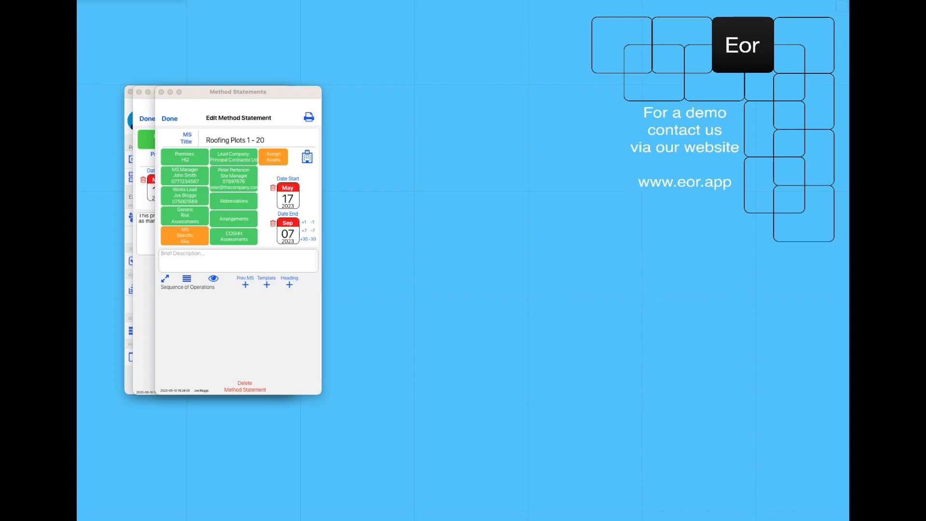
Paste the description about roofing plots 1 - 20 including garage roofs and enlarge the window
left_click(185, 257)
type("This HAMS relates to roofing works that will be carried out on plots 1 - 20 including garage roofs.")
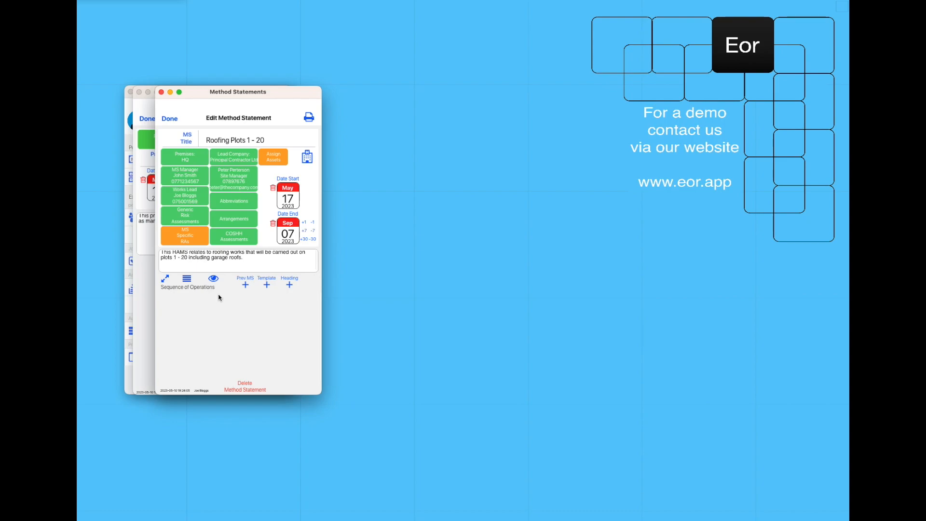
left_click_drag(322, 396, 455, 505)
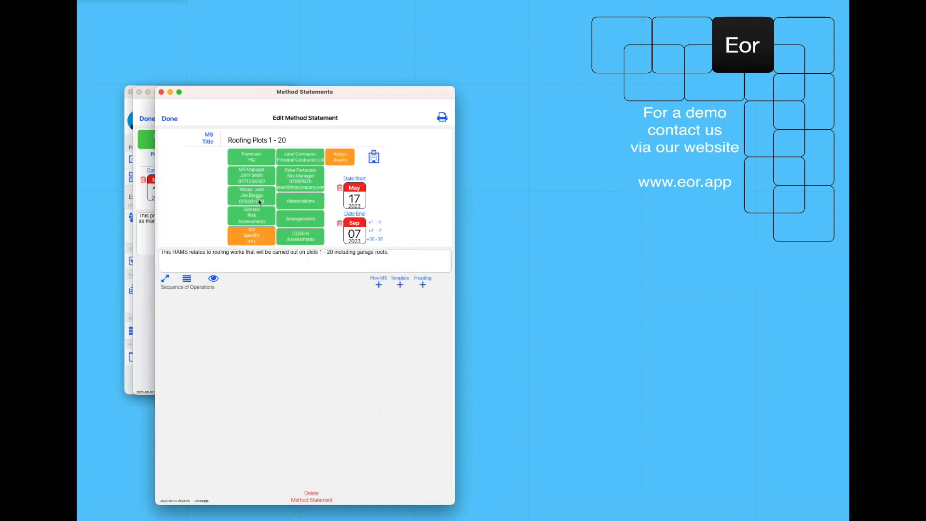
Import the ticked operations from Template [Roofing]: Standard Roofing via Prev MS
mouse_move(259, 202)
left_click(380, 286)
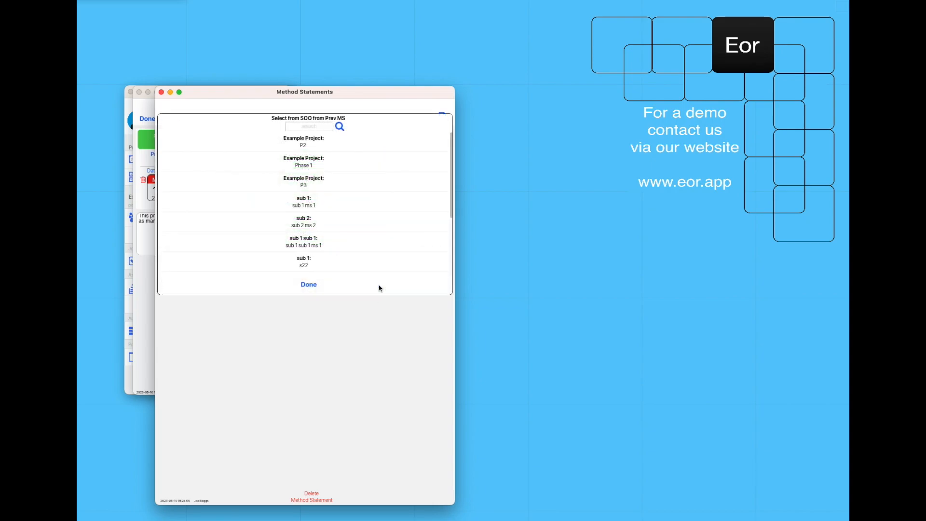
scroll(333, 204, "down", 5)
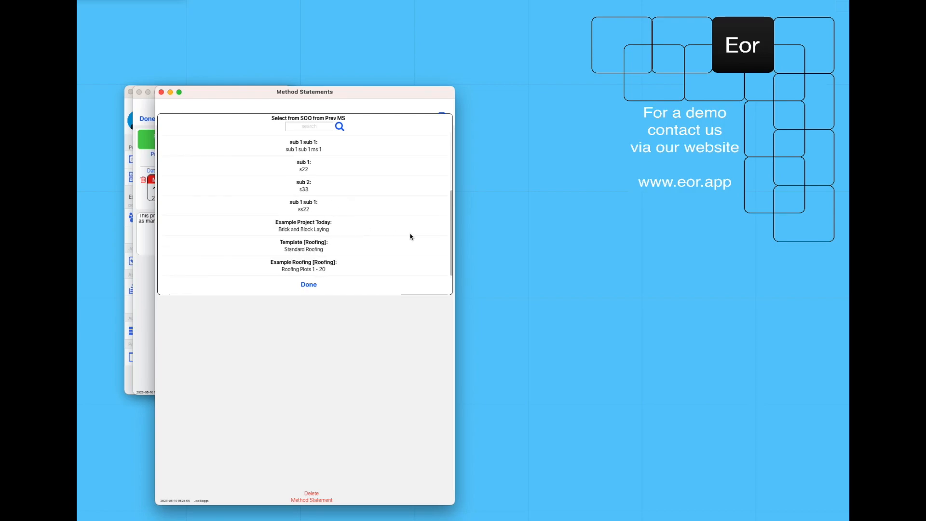
left_click(309, 250)
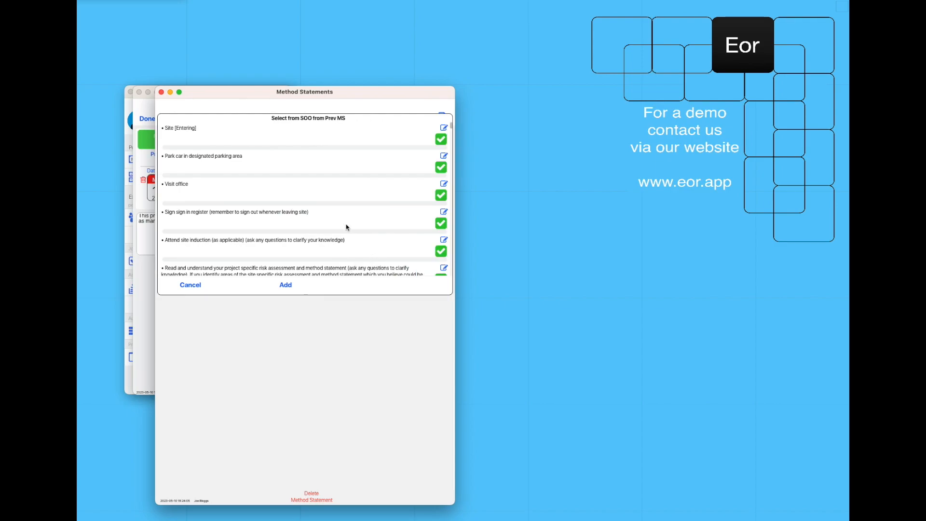
scroll(345, 169, "down", 3)
scroll(345, 170, "down", 10)
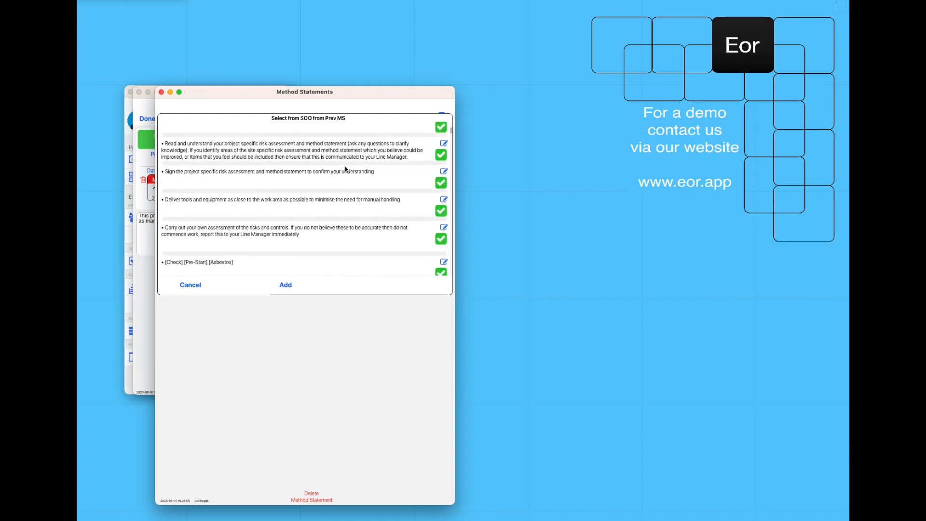
scroll(346, 169, "down", 10)
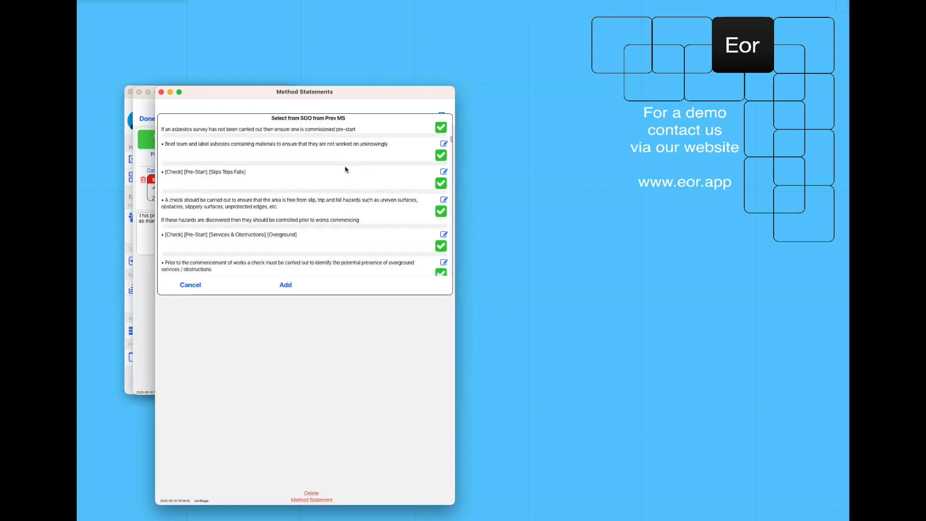
scroll(346, 169, "down", 10)
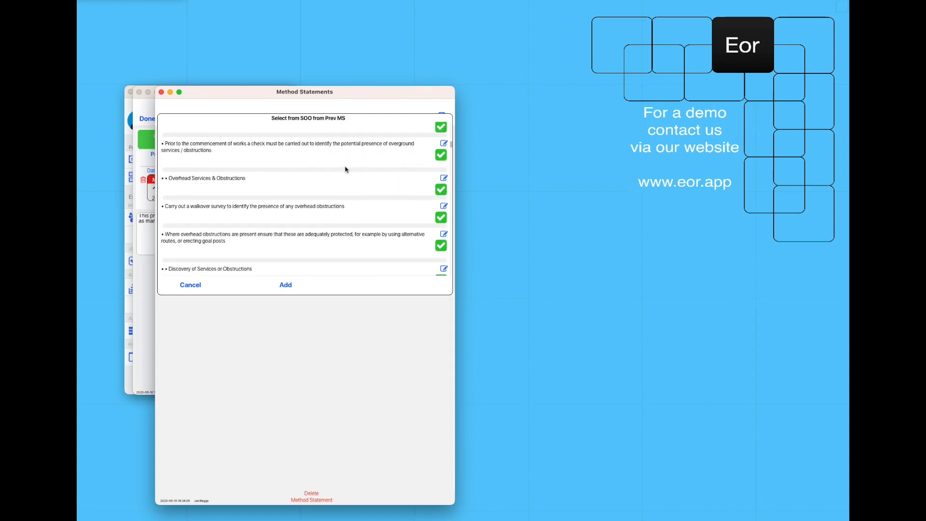
left_click(285, 284)
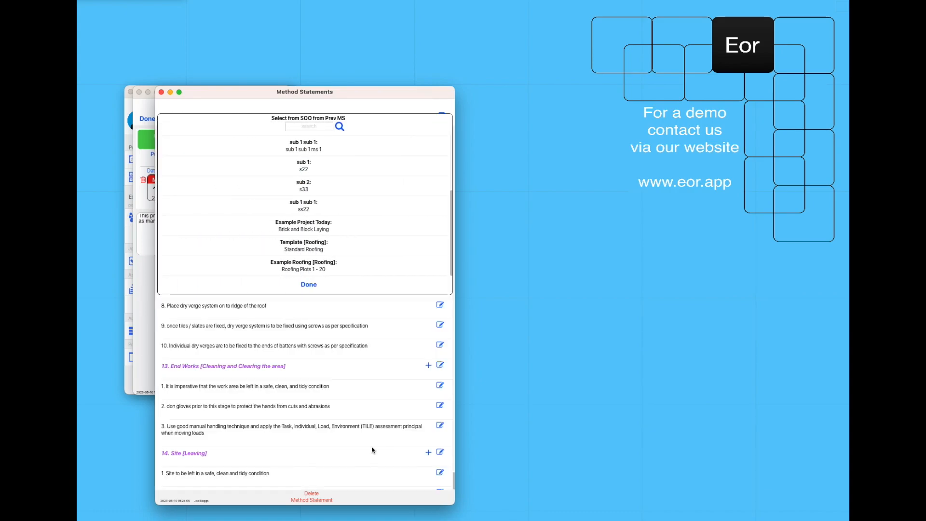
Close the previous statement picker and review the imported operations, from Site [Entering] through the roofing sections
left_click(309, 284)
scroll(312, 337, "up", 5)
scroll(407, 423, "down", 15)
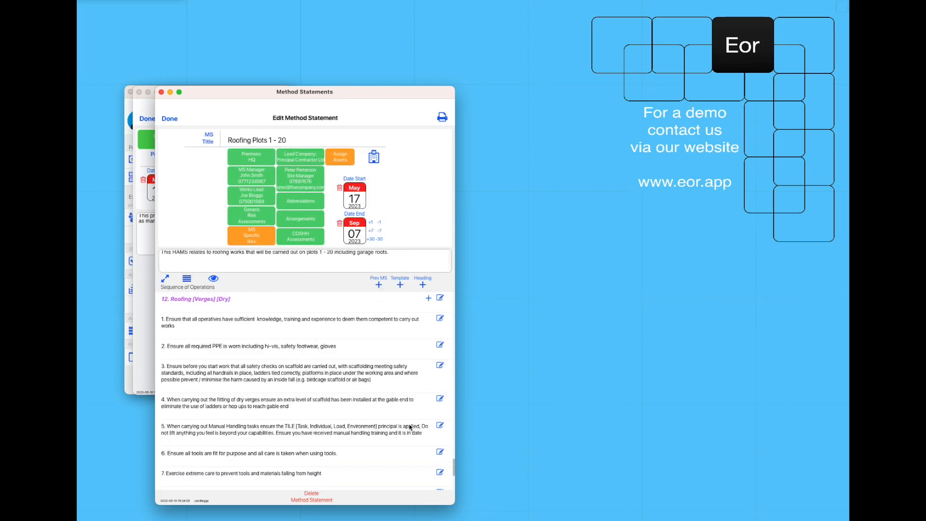
scroll(403, 426, "up", 15)
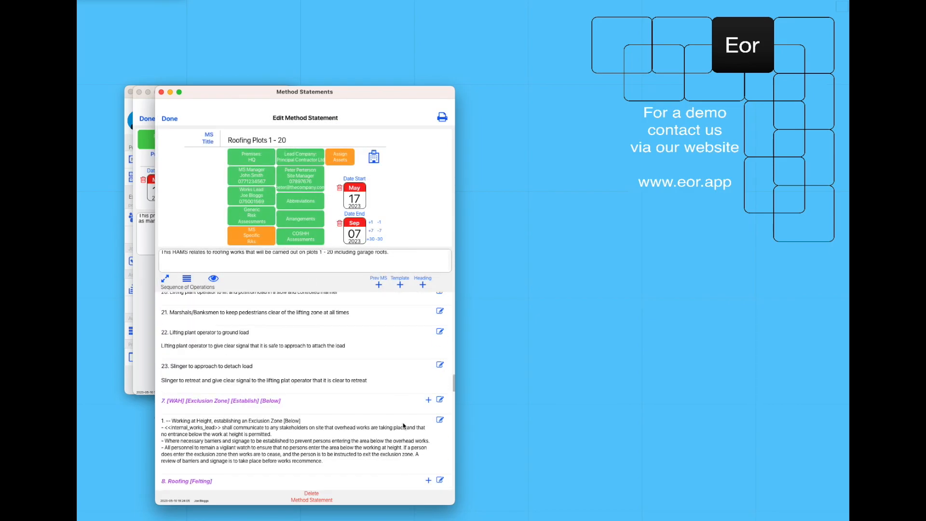
scroll(403, 426, "up", 3)
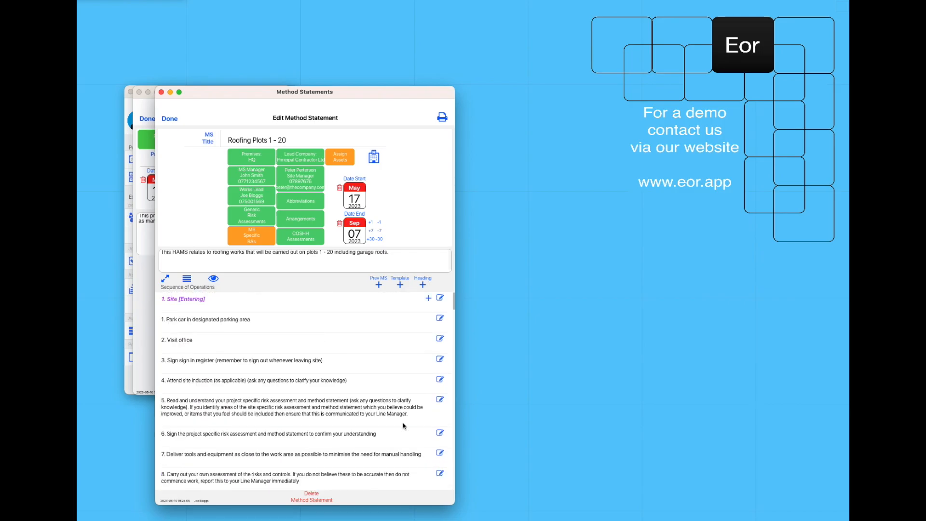
scroll(225, 340, "down", 3)
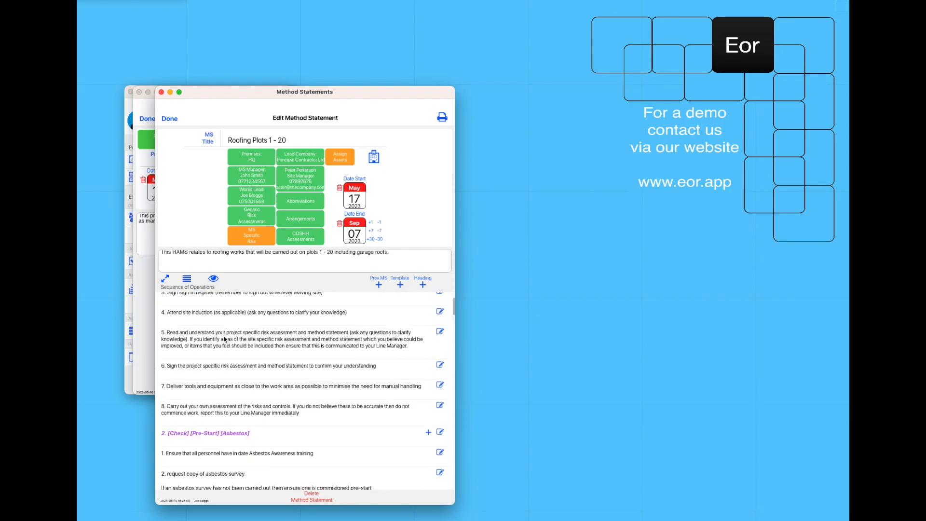
scroll(224, 340, "down", 6)
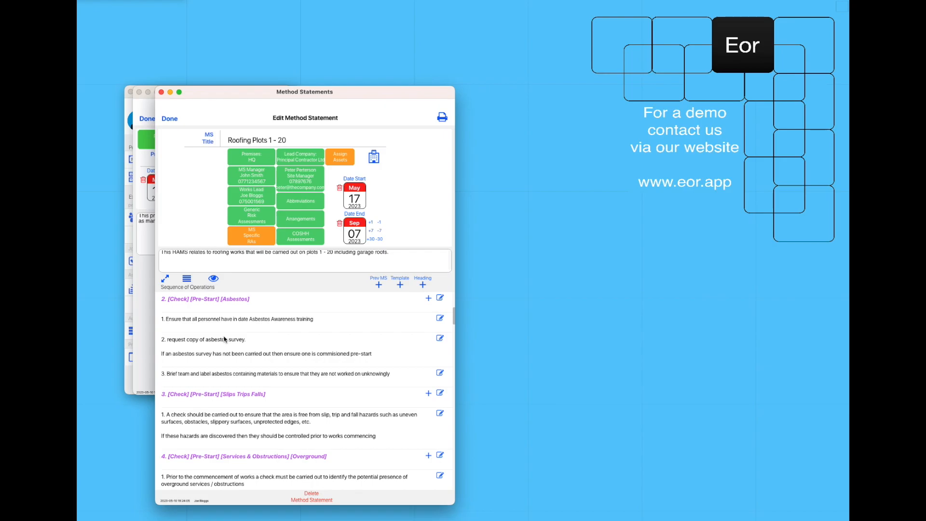
scroll(224, 340, "down", 1)
scroll(222, 338, "down", 9)
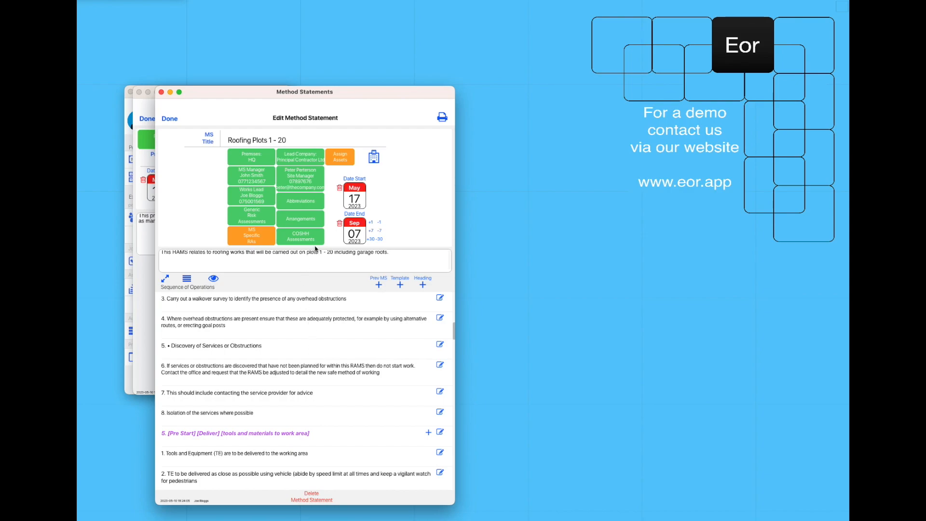
Print the method statement as individual PDFs and bring the RAMS folder window into view
left_click(442, 118)
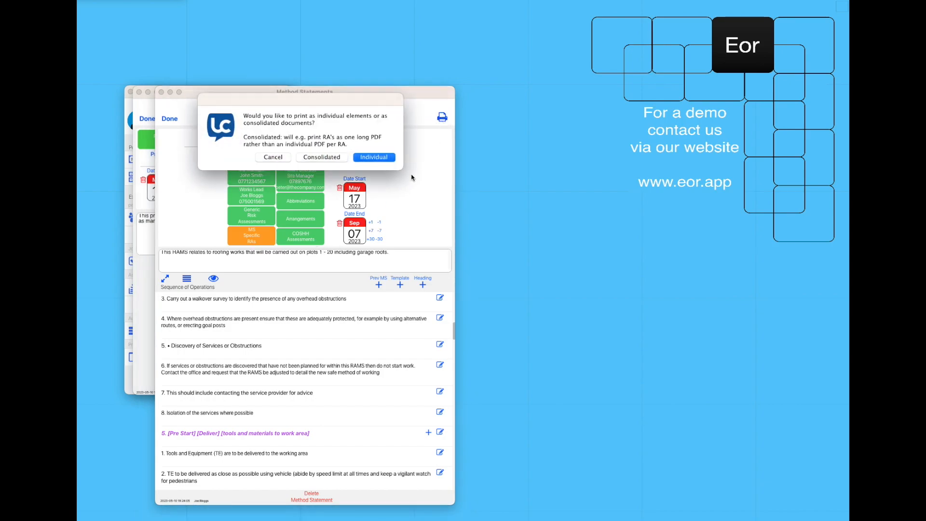
left_click(385, 158)
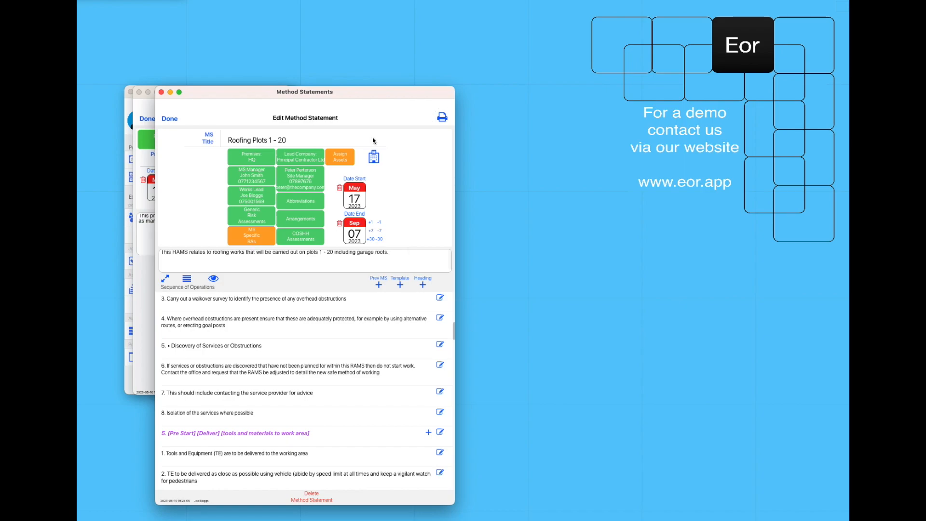
left_click(364, 163)
left_click_drag(623, 401, 528, 258)
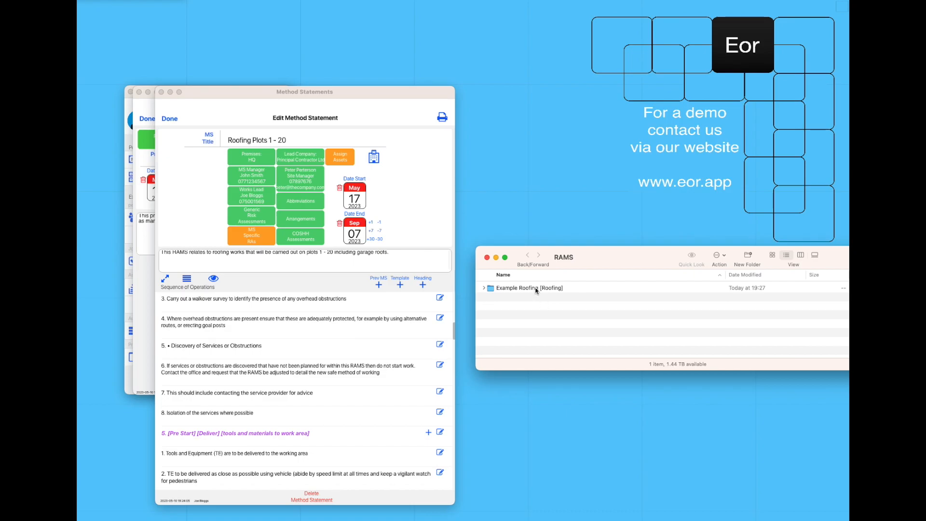
Navigate into Example Roofing [Roofing] > [MS] Roofing Plots 1 - 20 > Method Statement
double_click(508, 288)
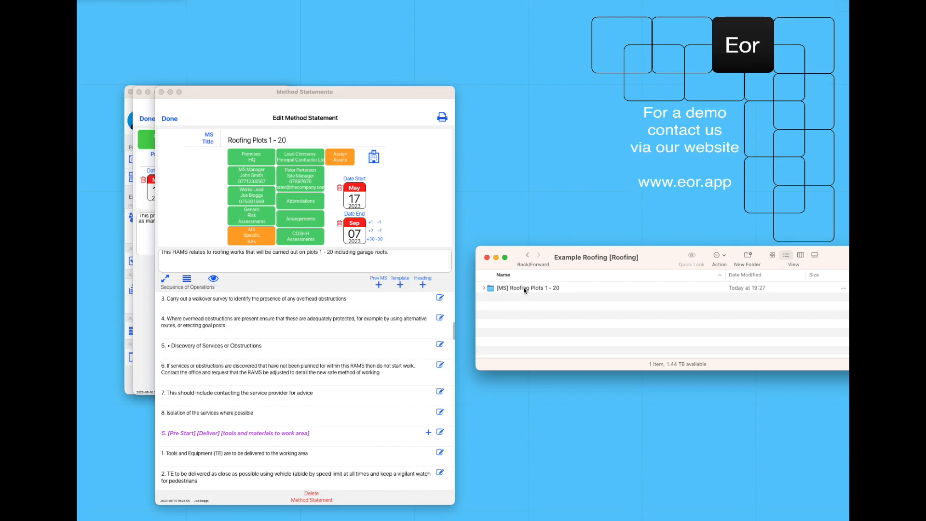
double_click(524, 289)
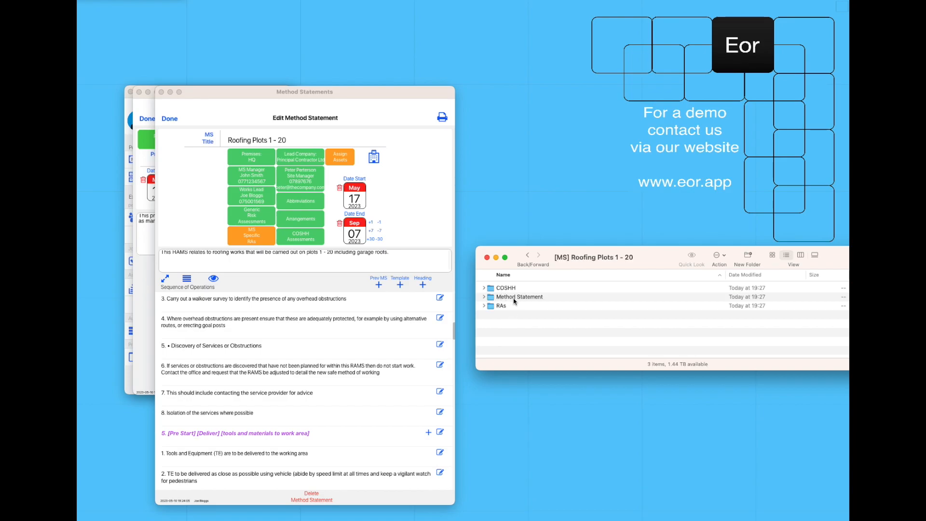
double_click(515, 298)
Preview '[MS] Roofing Plots 1 - 20.pdf', scroll through its pages, then close it
left_click(510, 288)
left_click(417, 206)
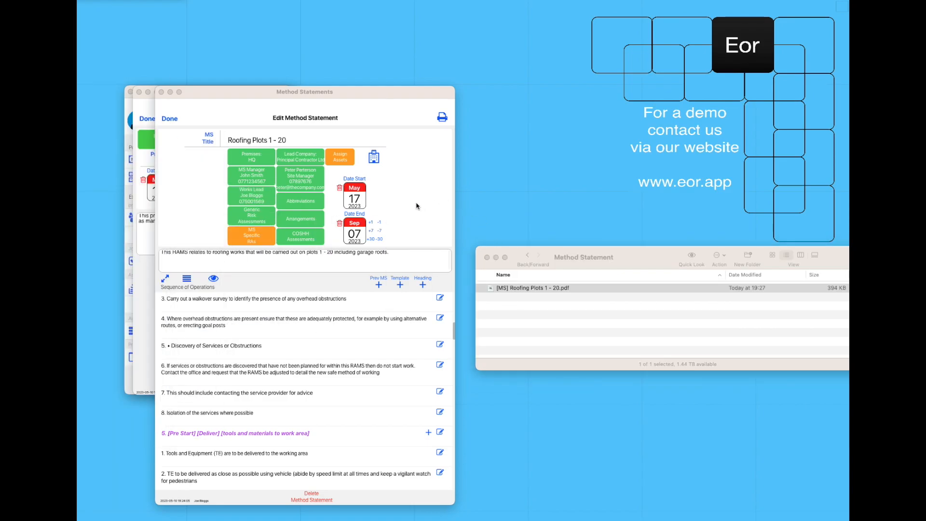
scroll(338, 172, "down", 20)
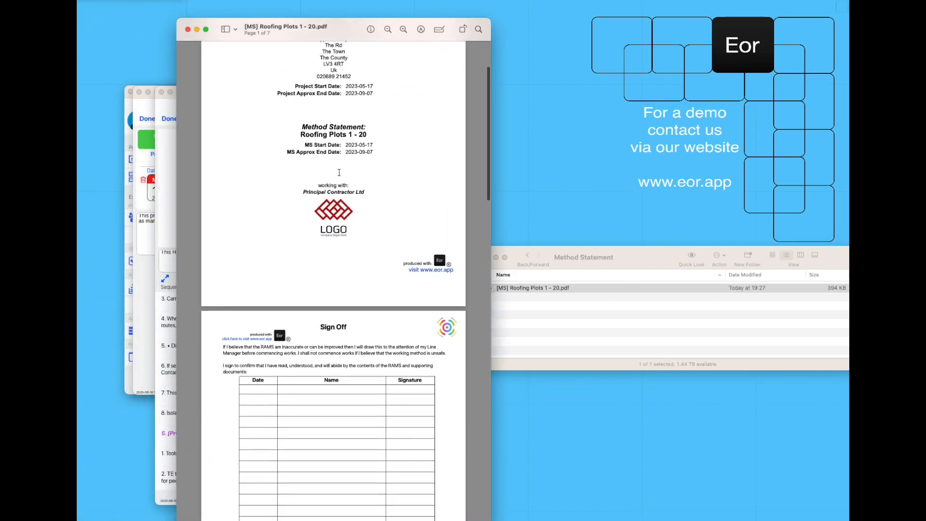
scroll(339, 172, "down", 15)
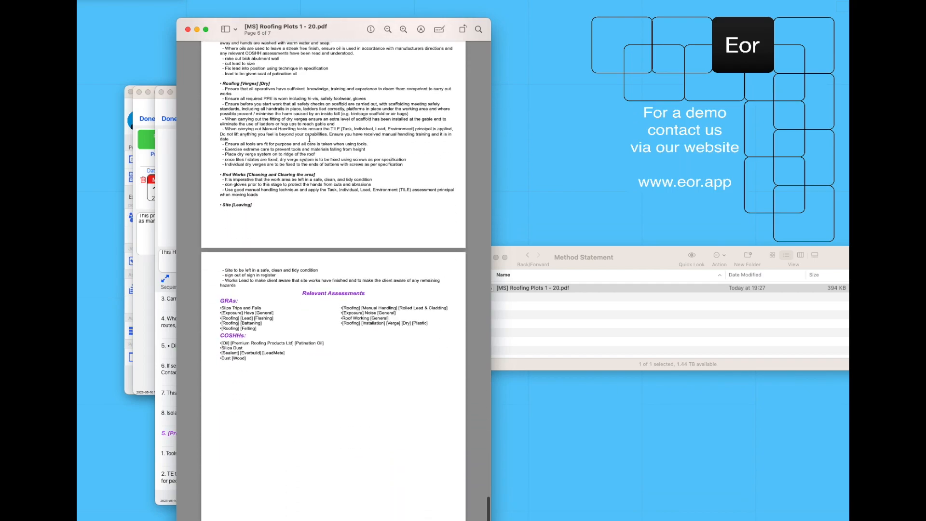
left_click(187, 30)
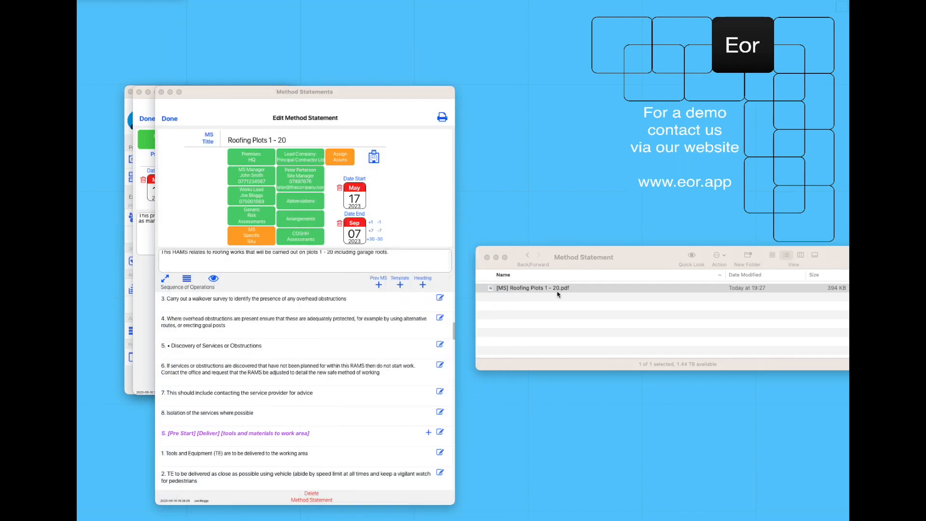
Look inside the RAs > Risk Assessments folder, then open the COSHH folder
left_click(528, 255)
double_click(501, 306)
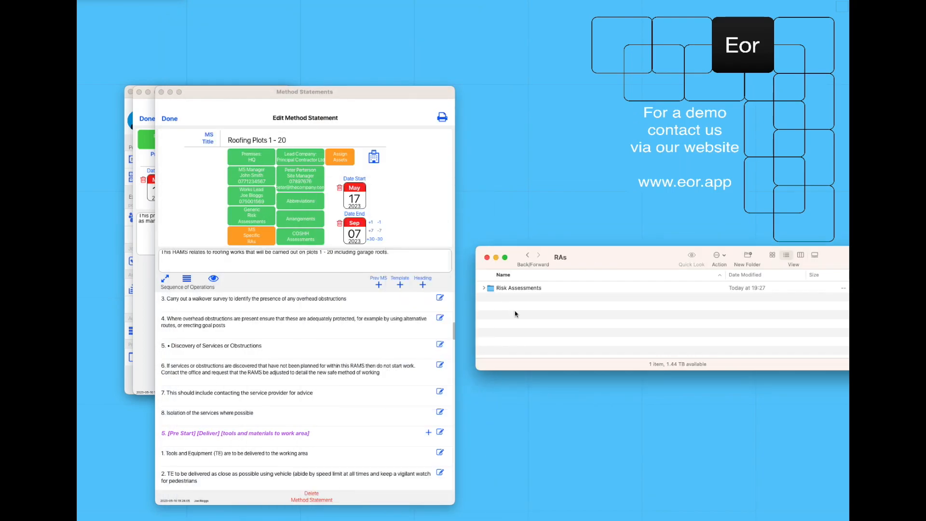
double_click(519, 289)
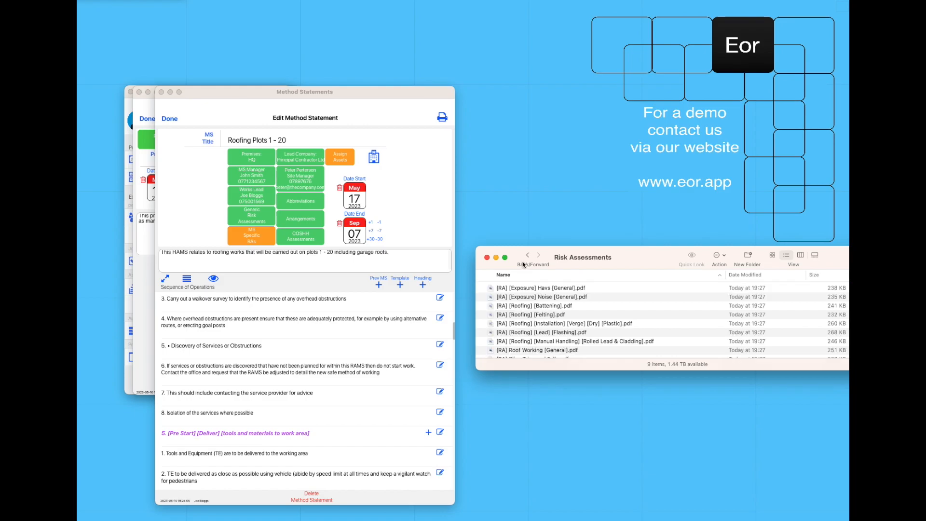
left_click(527, 255)
left_click(527, 255)
double_click(515, 287)
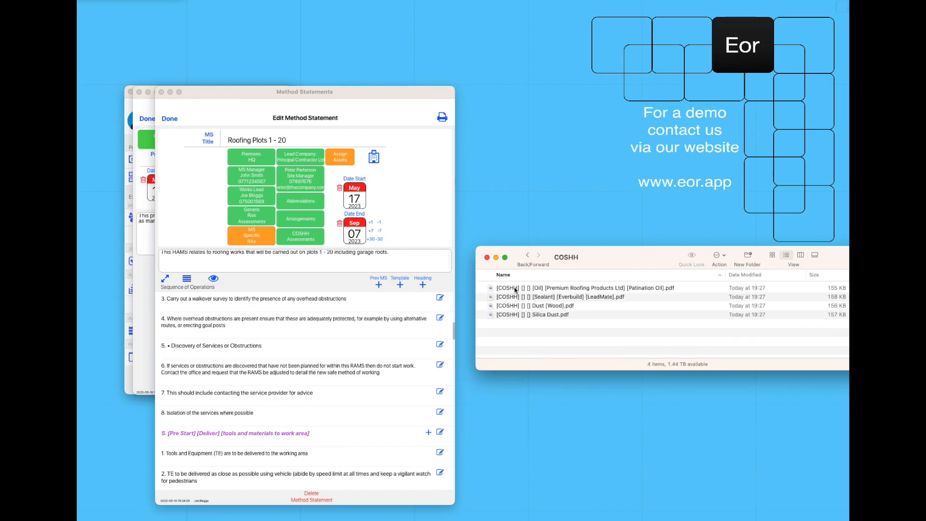